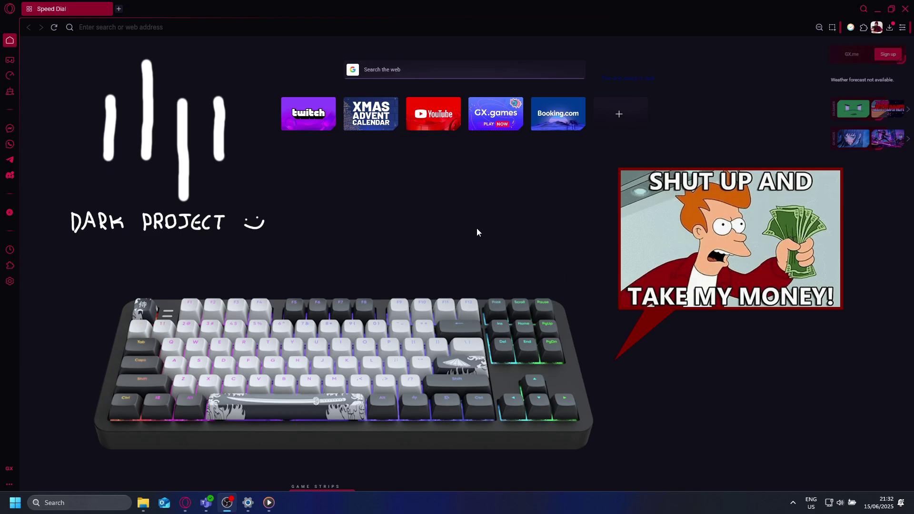
Step: Load the Dark Project web software at software.darkproject.eu
left_click(289, 27)
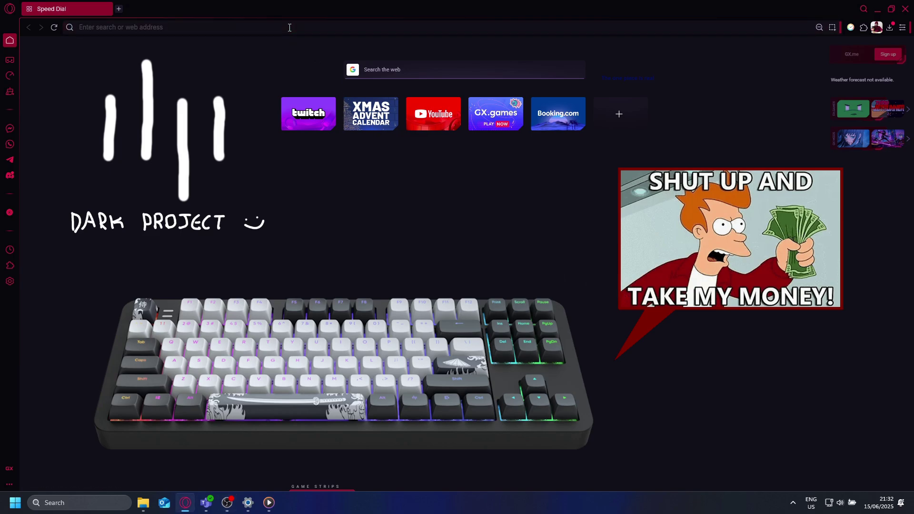
type("softwa")
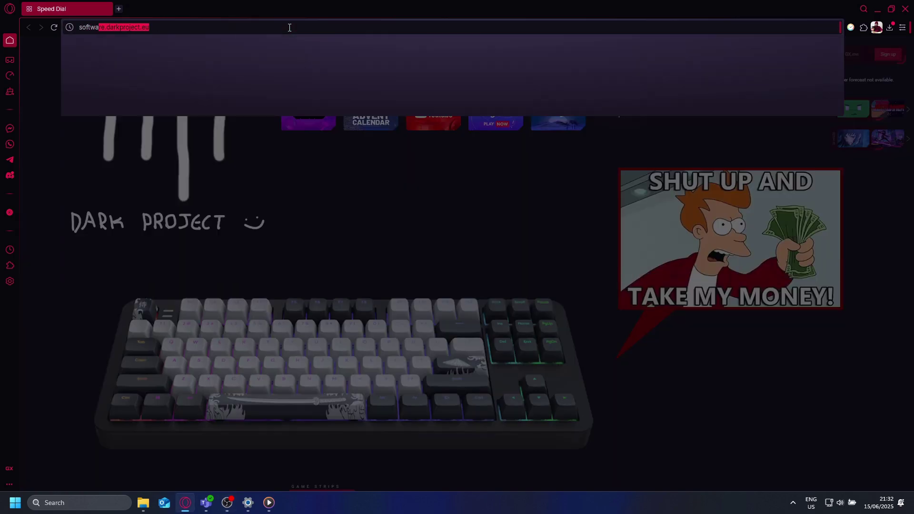
type("re.darkpro")
type("ject")
key("Return")
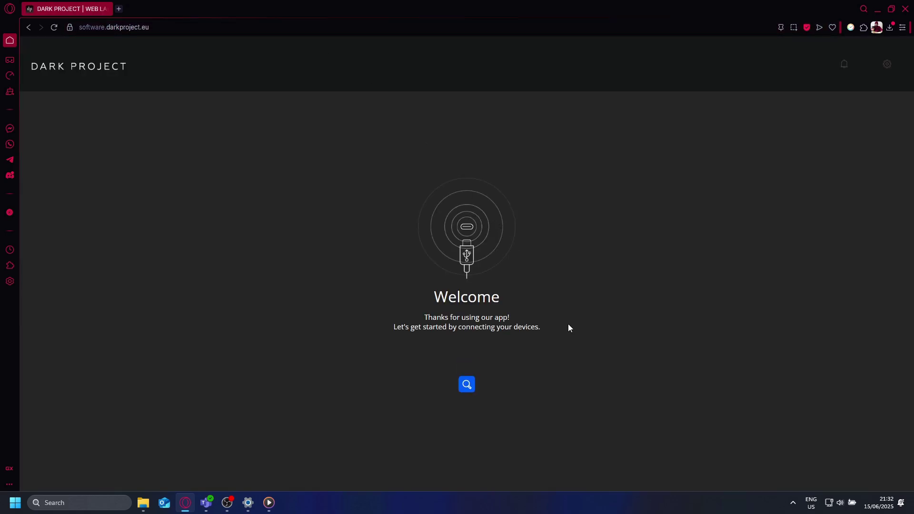
Step: Connect the DPKB_CELESTIAL_87_ISO keyboard so ALU87B shows online
left_click(467, 386)
left_click(179, 86)
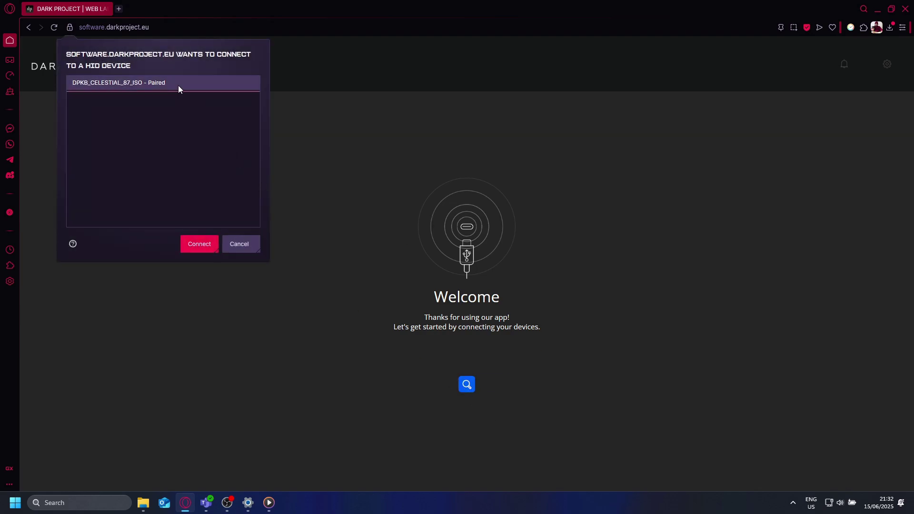
left_click(203, 252)
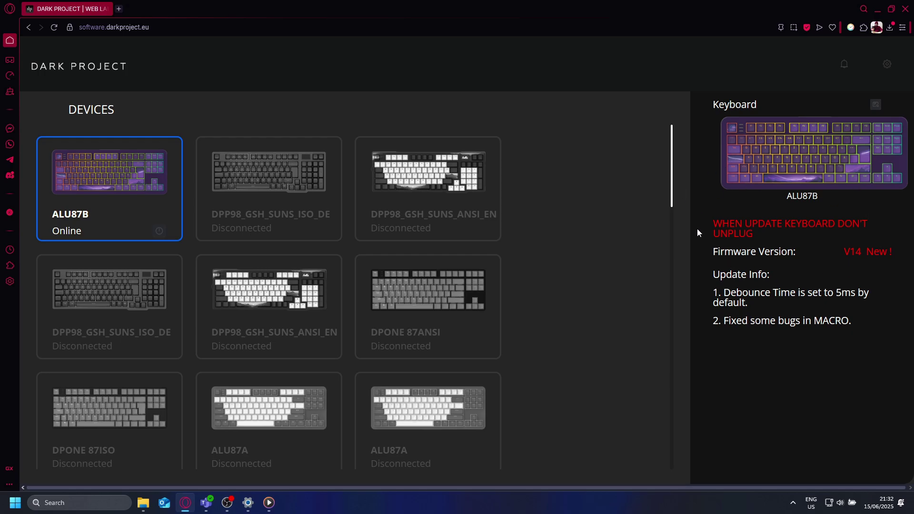
Step: Flash the new firmware onto ALU87B in update mode via the HID Keyboard device
left_click(878, 252)
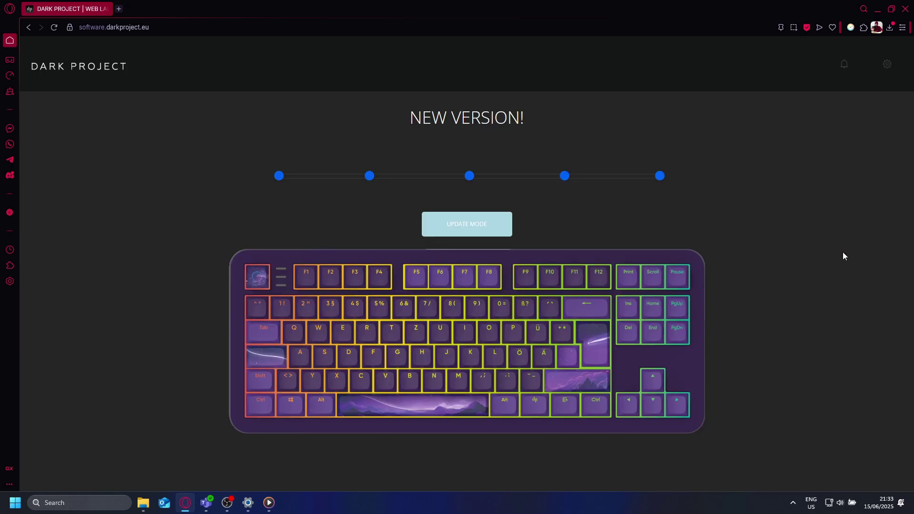
left_click(484, 224)
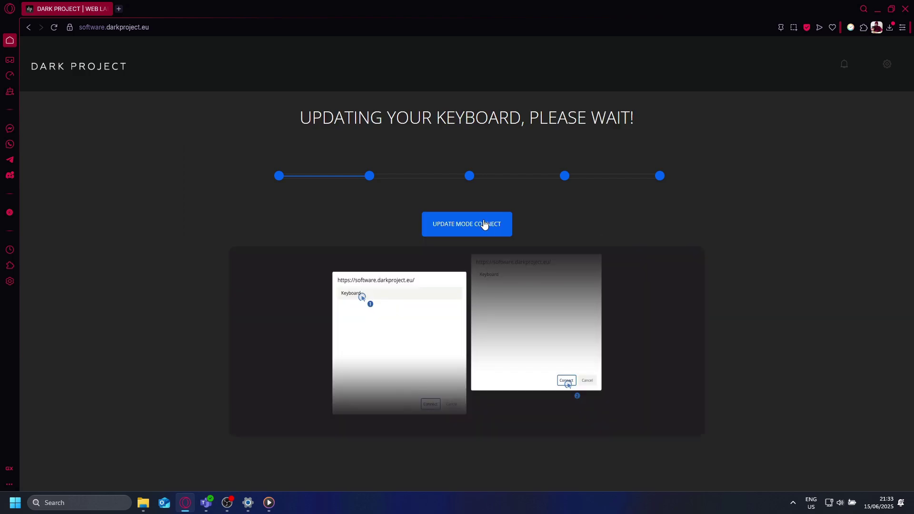
left_click(485, 224)
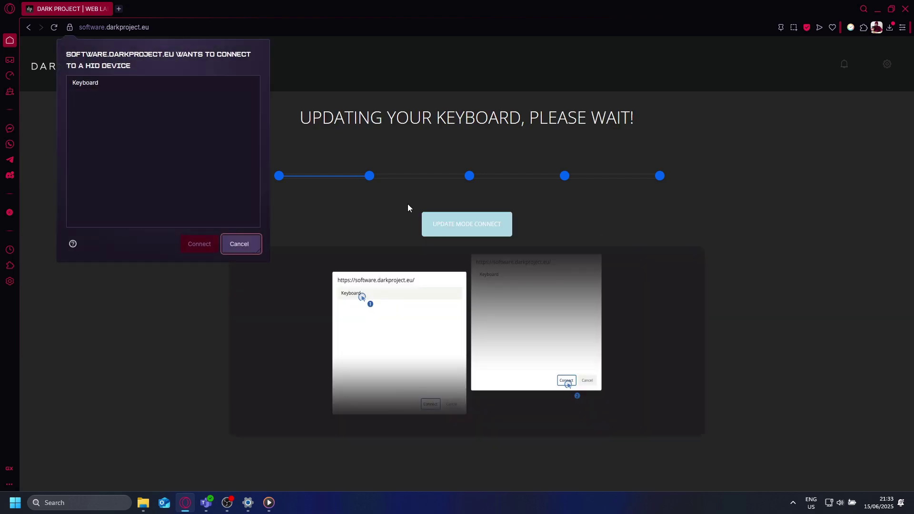
left_click(151, 87)
left_click(200, 243)
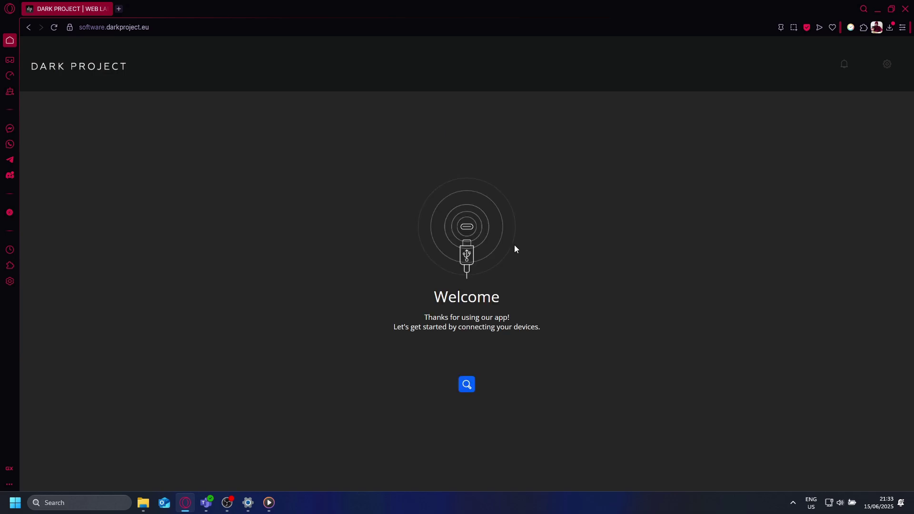
Step: Reconnect the updated DPKB_CELESTIAL_87_ISO keyboard, now on firmware V27
left_click(466, 384)
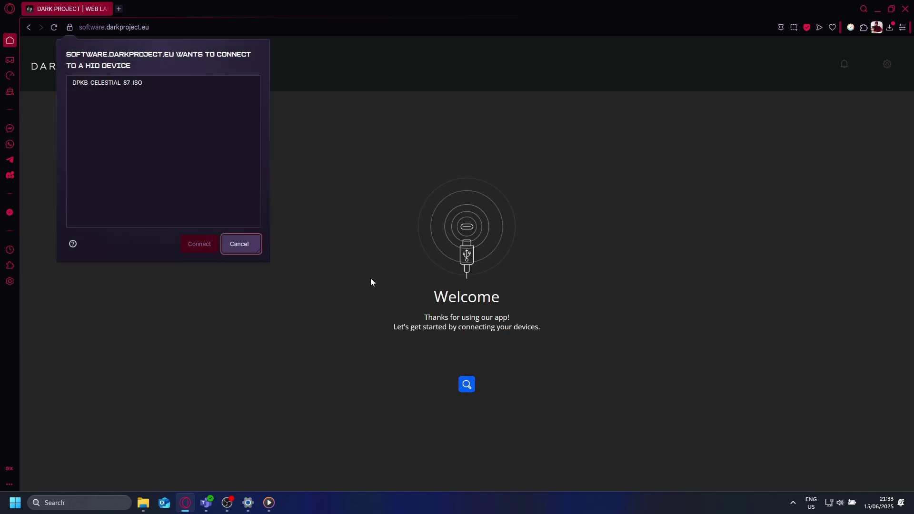
left_click(180, 84)
left_click(199, 243)
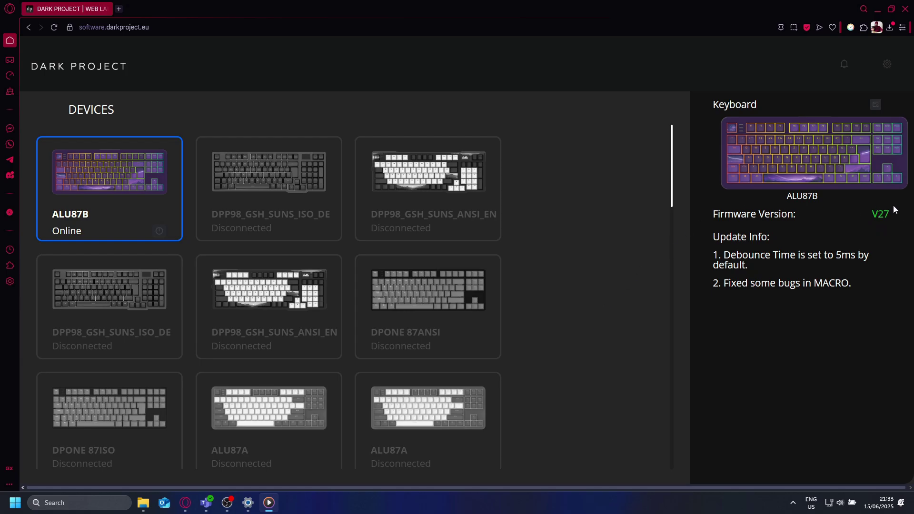
Step: Bring up ALU87B's lighting settings with the Wave effect kept
left_click(93, 182)
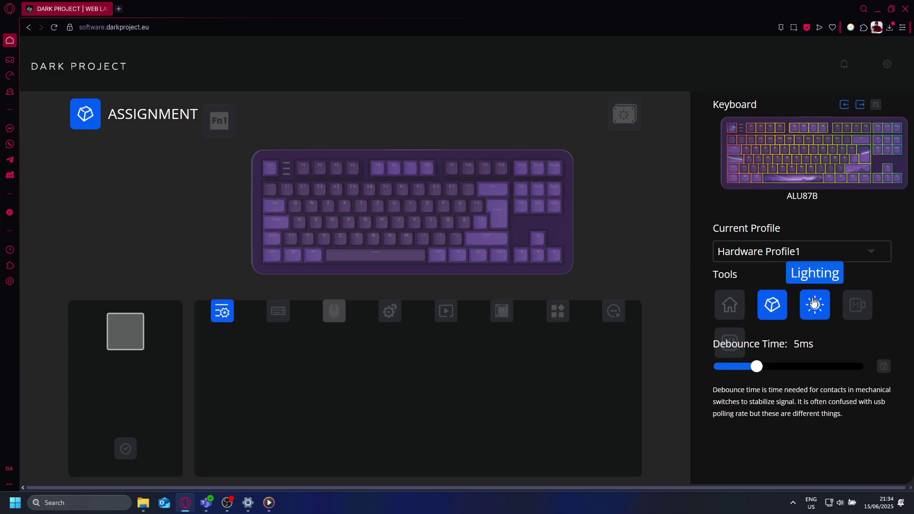
left_click(813, 304)
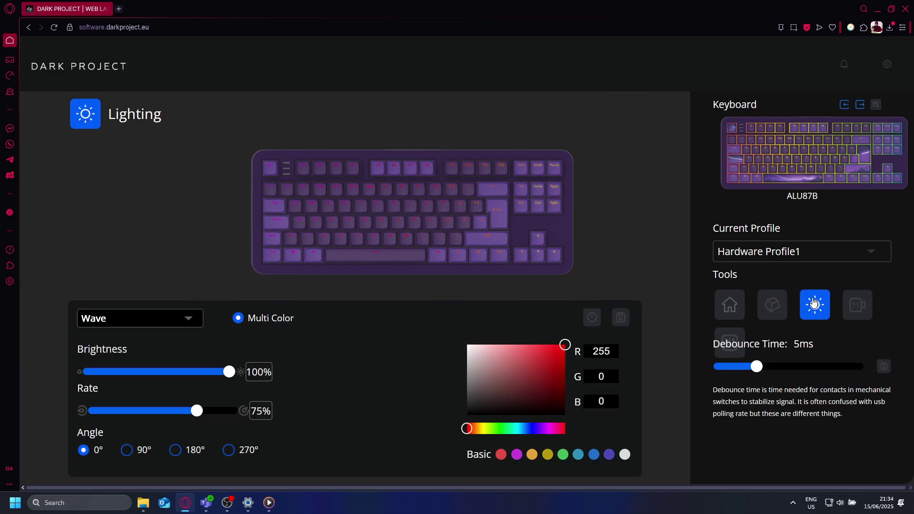
left_click(170, 327)
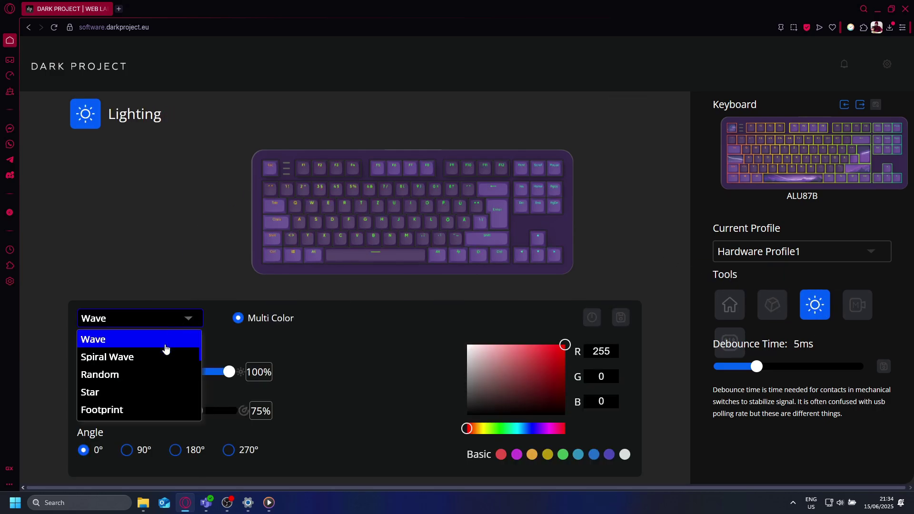
left_click(136, 338)
Step: Set Wave to 86% brightness, 84% rate and a 180° angle, and save
left_click_drag(228, 372, 212, 377)
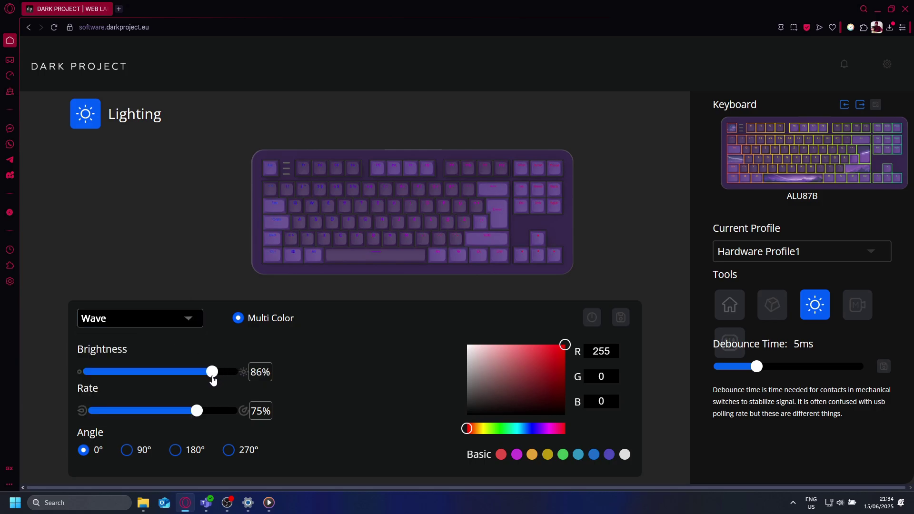
left_click_drag(197, 410, 210, 411)
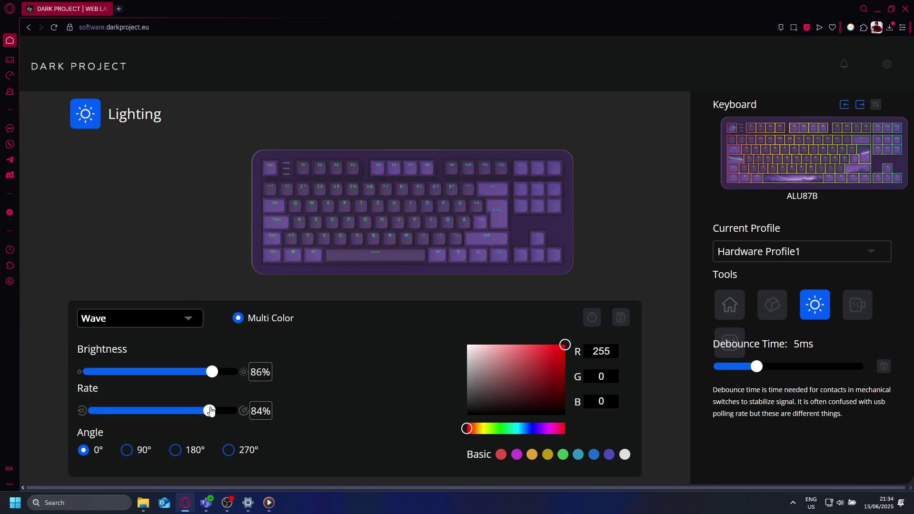
left_click(180, 456)
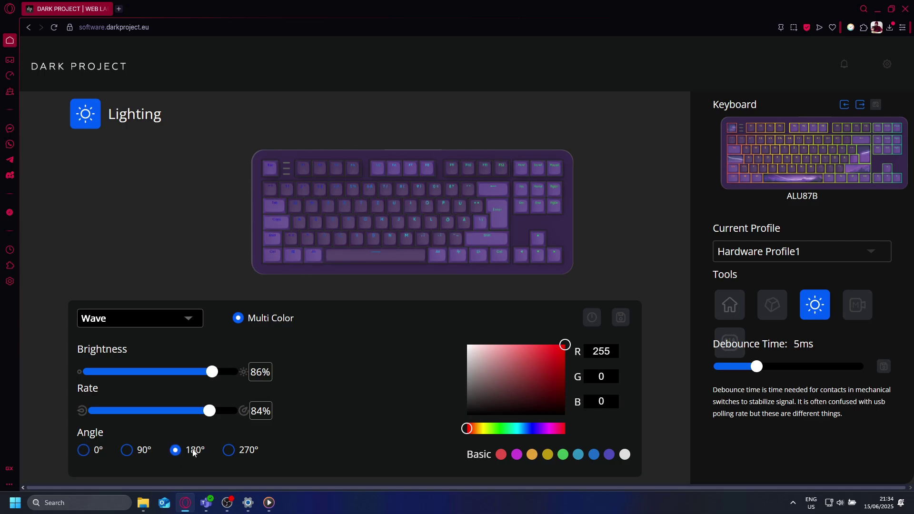
left_click(626, 316)
Step: Switch the lighting effect from Wave to Custom
left_click(189, 327)
scroll(169, 357, "down", 2)
scroll(166, 362, "down", 2)
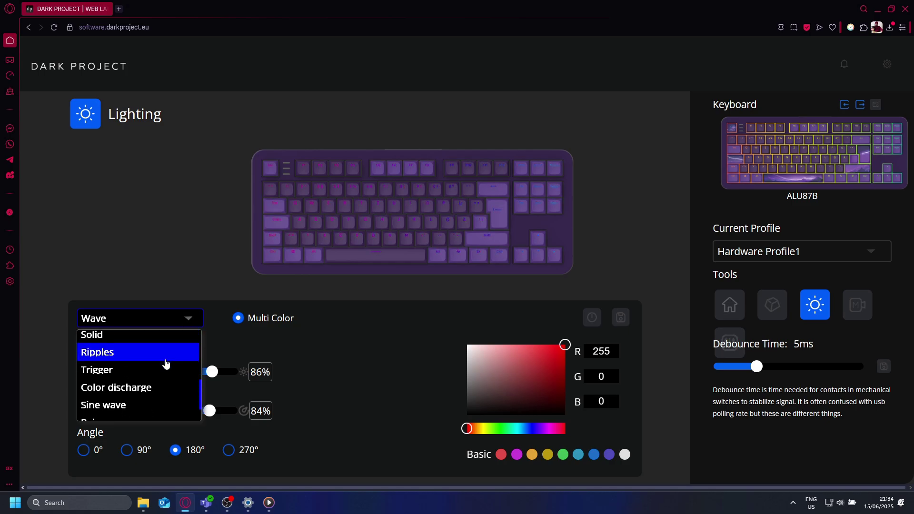
scroll(165, 367, "down", 2)
left_click(128, 412)
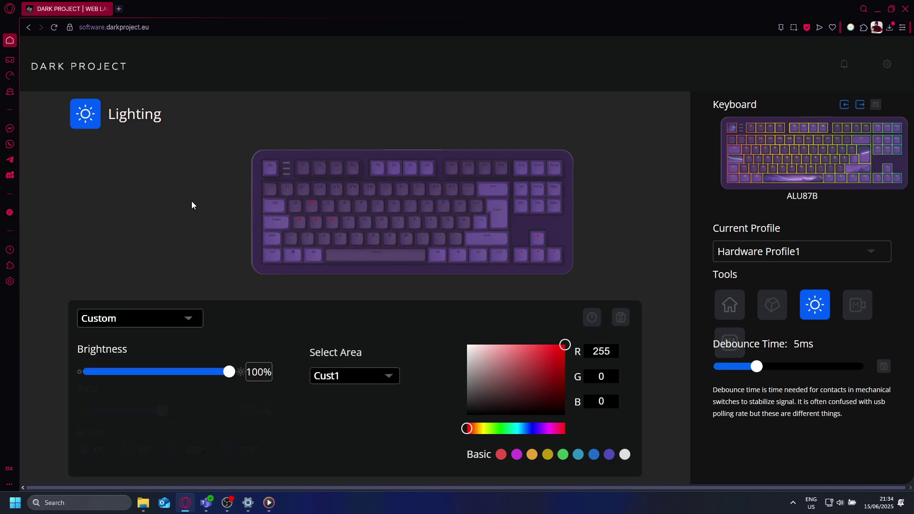
Step: Colour every key white (255,255,255) and save the Custom lighting
left_click_drag(322, 170, 257, 203)
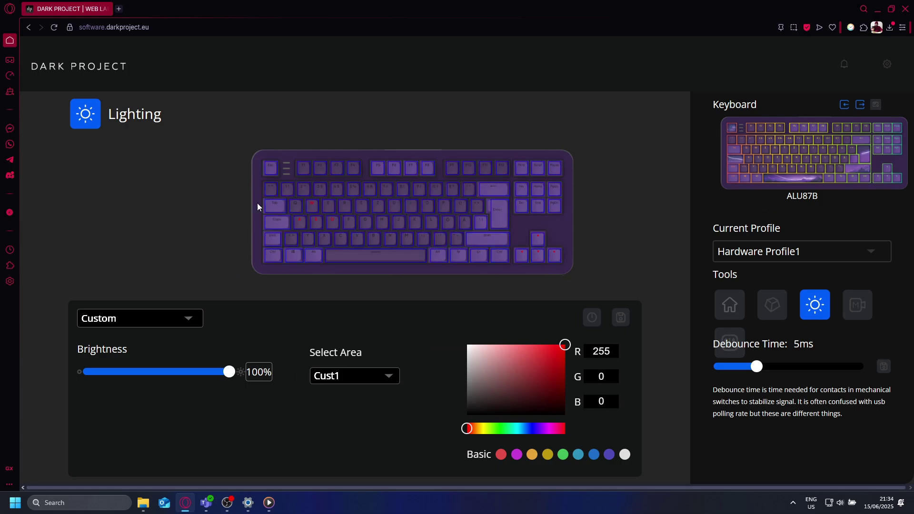
left_click_drag(495, 381, 433, 329)
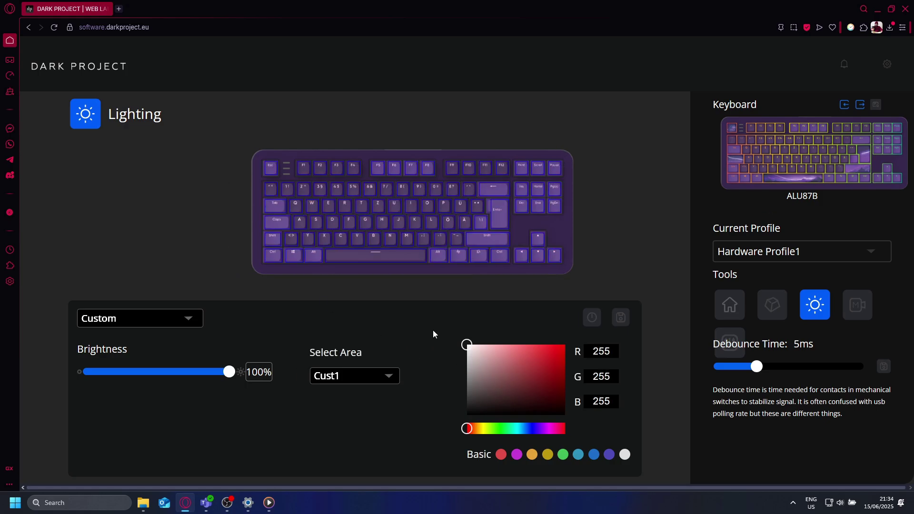
left_click(621, 318)
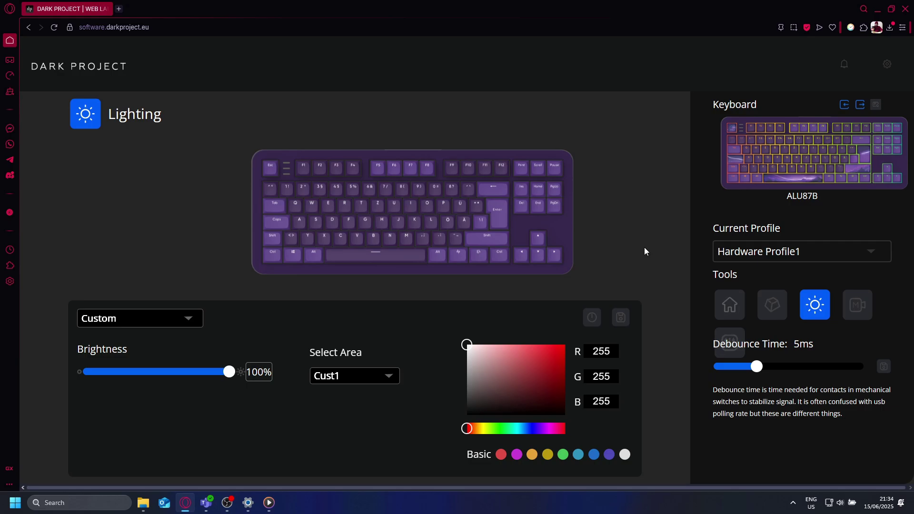
left_click(726, 334)
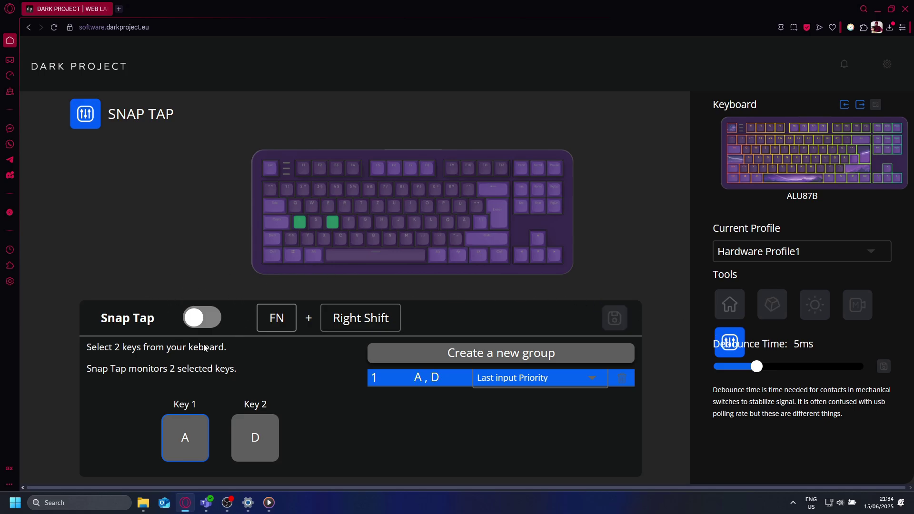
Step: Keep Snap Tap on and review group 1 (A, D) priority options
left_click(205, 330)
left_click(205, 329)
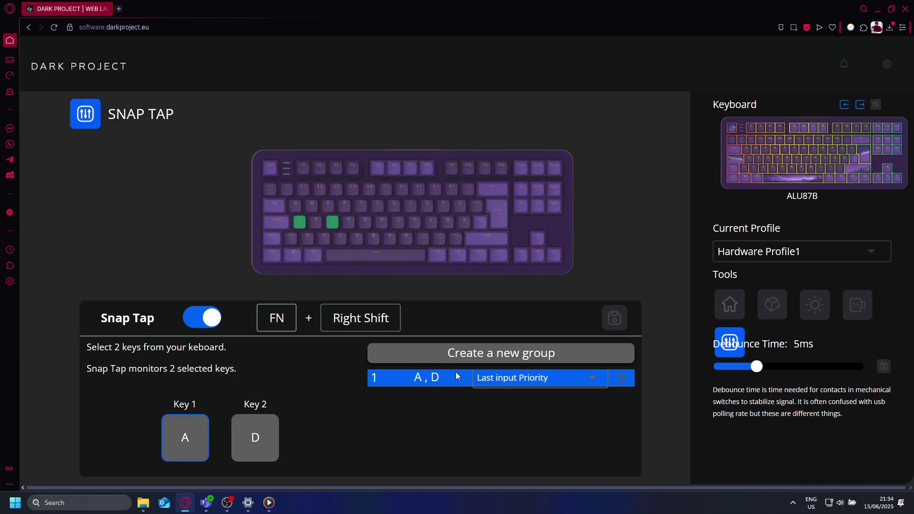
left_click(528, 384)
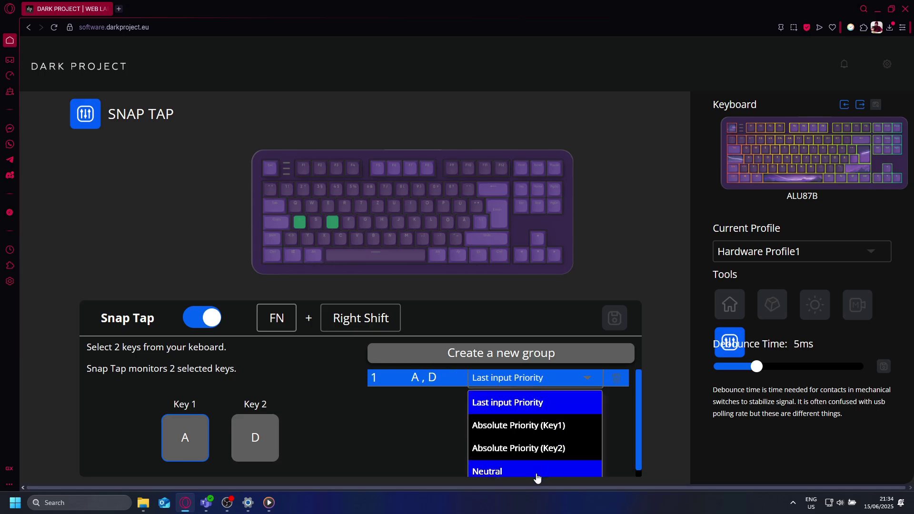
scroll(541, 438, "down", 1)
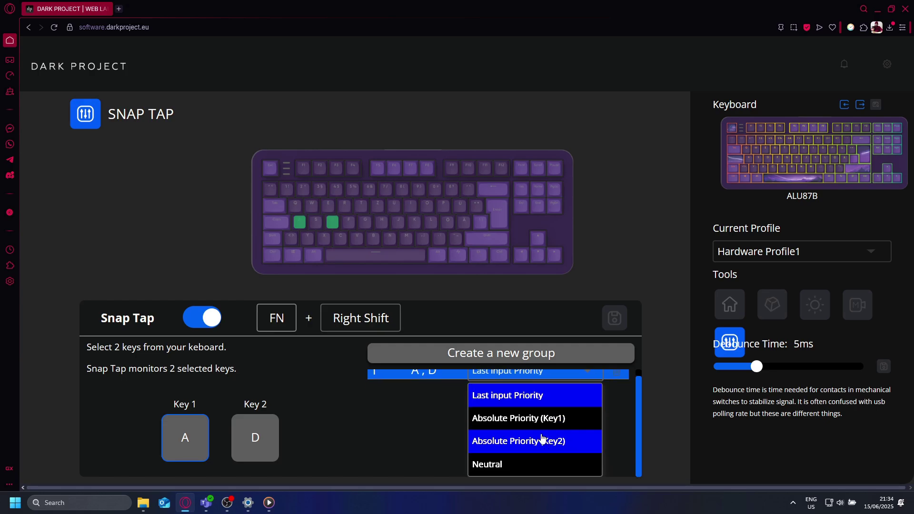
scroll(430, 394, "up", 1)
Step: Add a second Snap Tap group pairing S and F, then check both groups
left_click(497, 356)
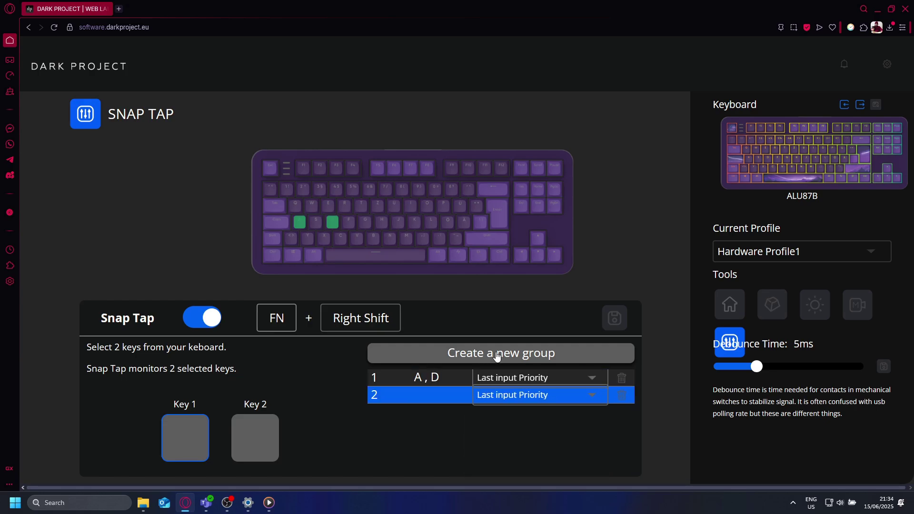
left_click(315, 222)
left_click(348, 222)
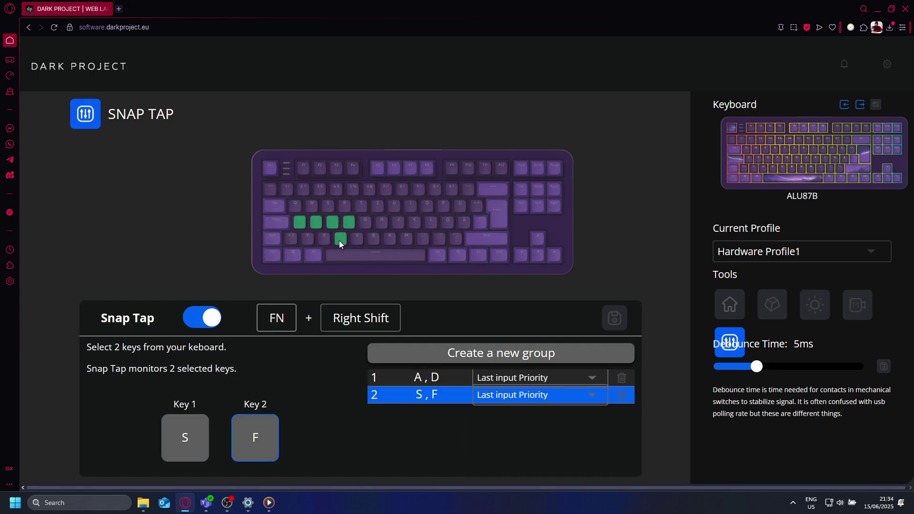
left_click(431, 378)
left_click(437, 395)
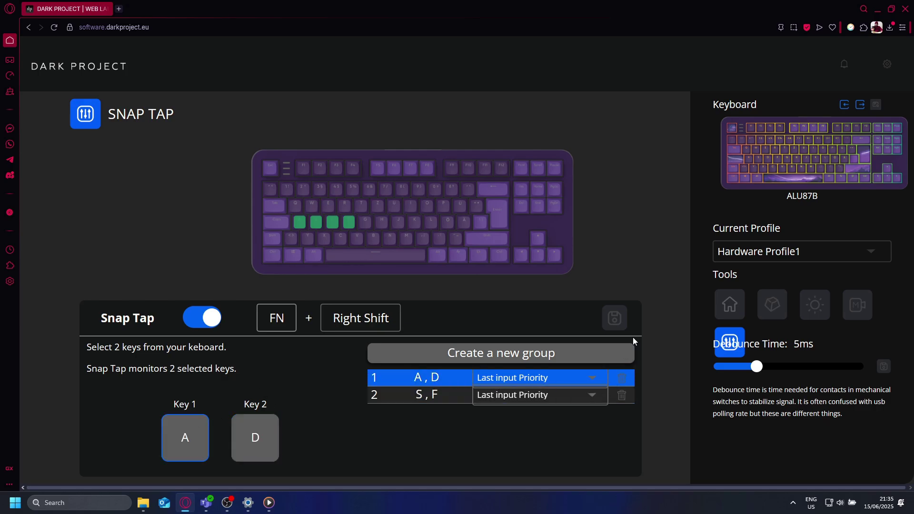
left_click(624, 318)
Step: Record 'I am the one who knocks' plus Caps Lock into Macro 1 and confirm it
left_click(865, 316)
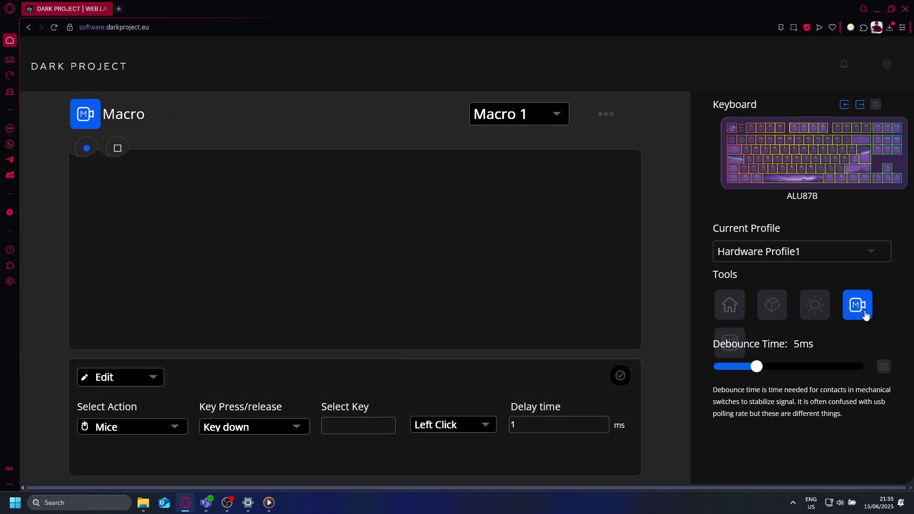
left_click(91, 145)
key("shift+i")
key("space")
type("am the one")
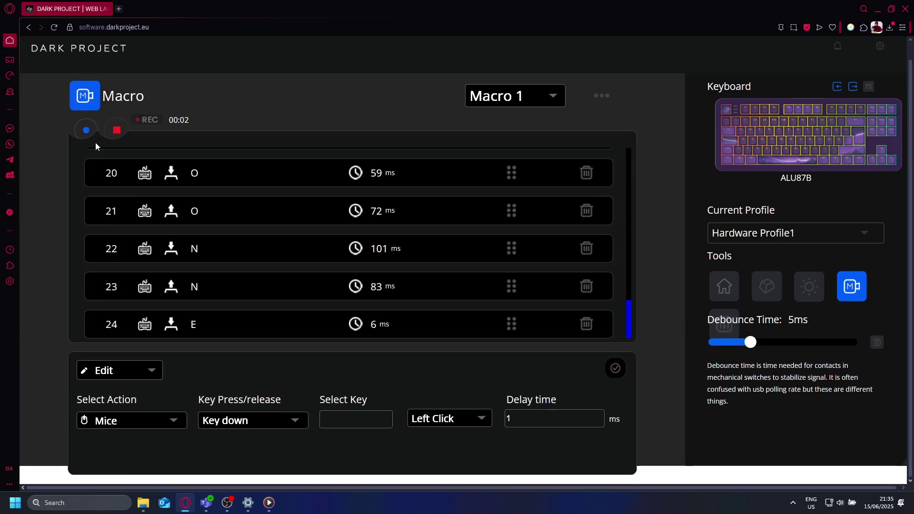
type(" who knocks")
key("Caps_Lock")
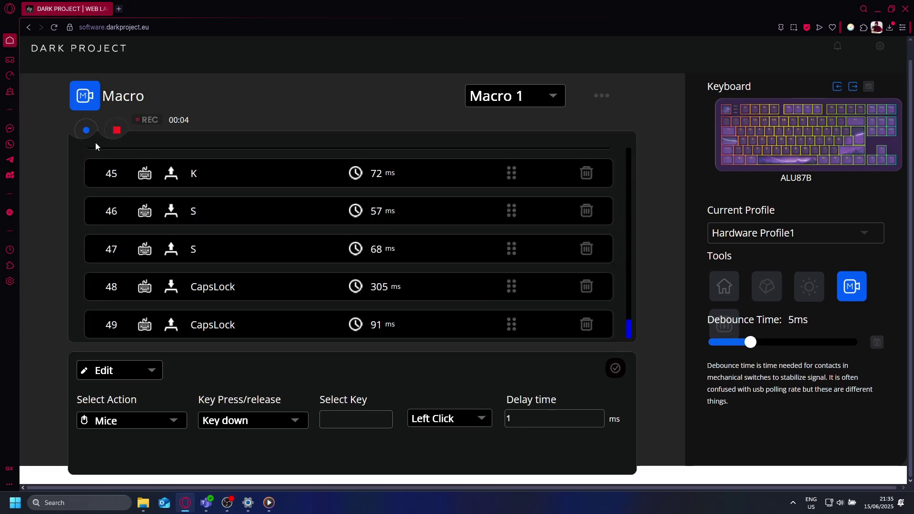
left_click(116, 127)
left_click(615, 368)
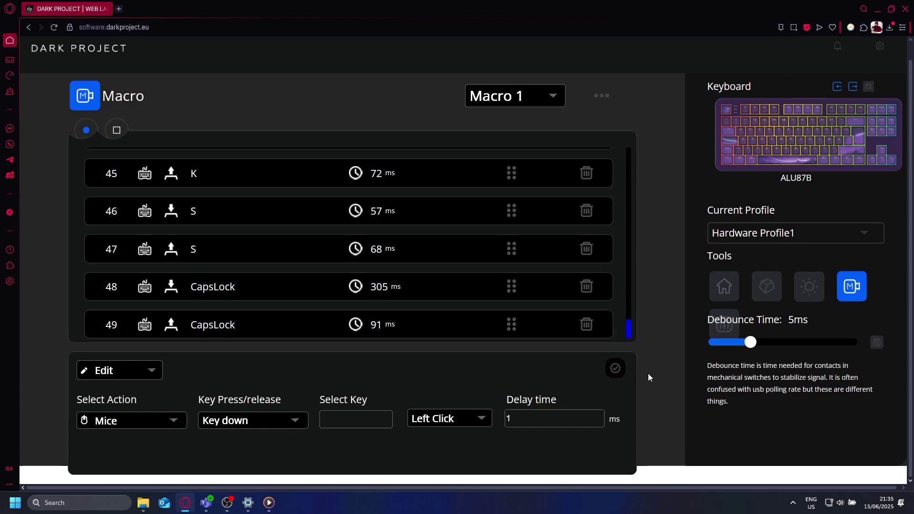
left_click(767, 286)
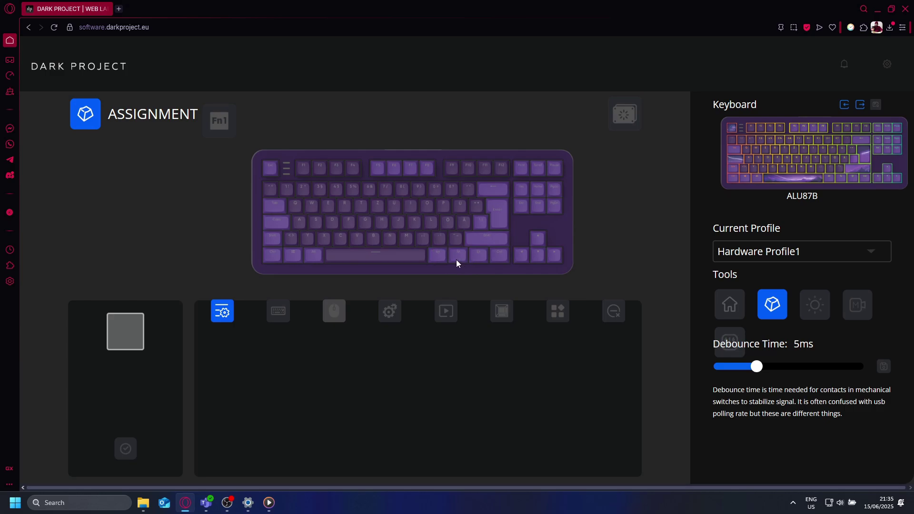
Step: Remap PageDown to the Media Volume - function, save, and test it twice
left_click(552, 206)
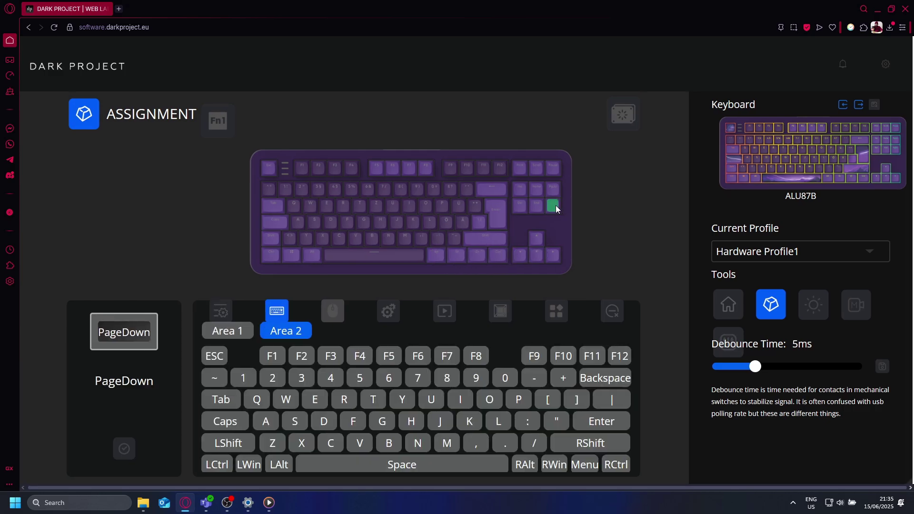
left_click(445, 311)
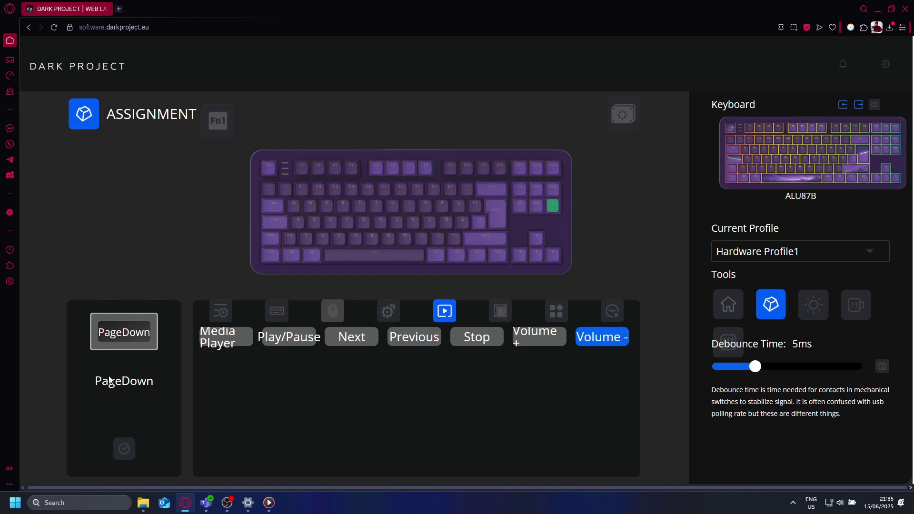
left_click(125, 459)
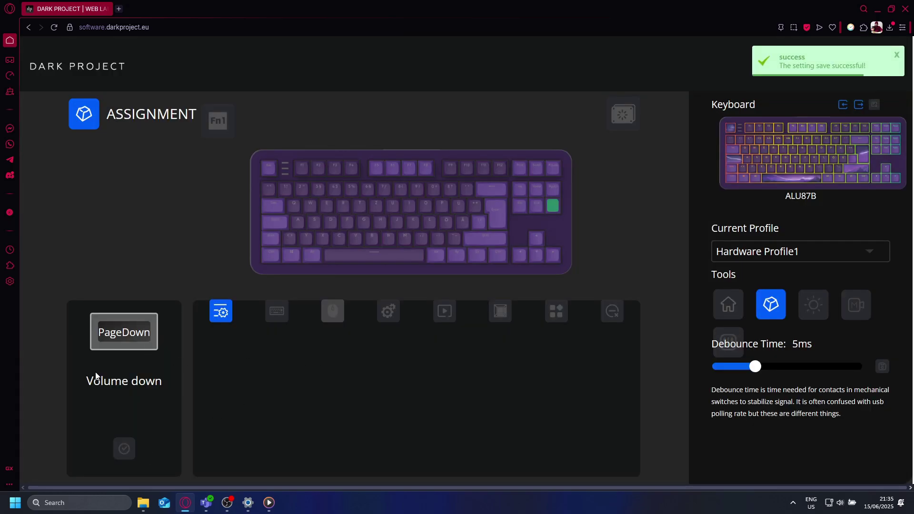
key("XF86AudioLowerVolume")
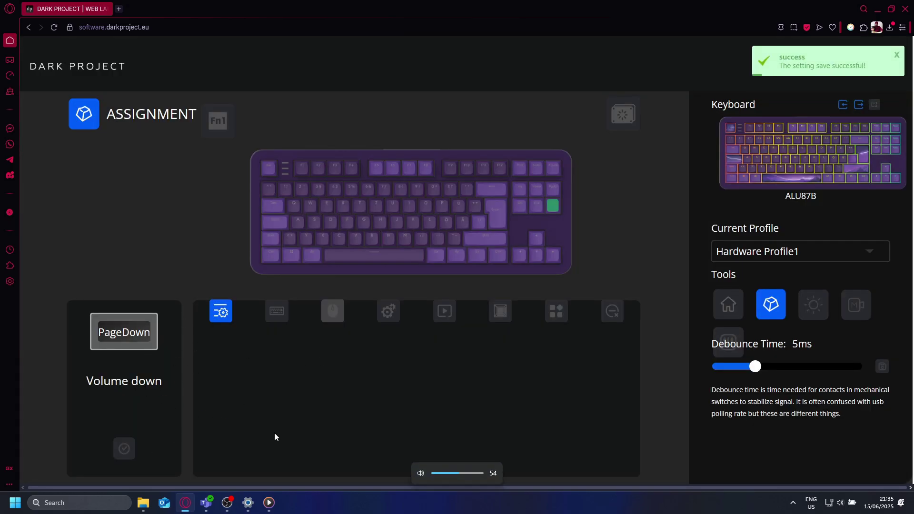
key("XF86AudioLowerVolume")
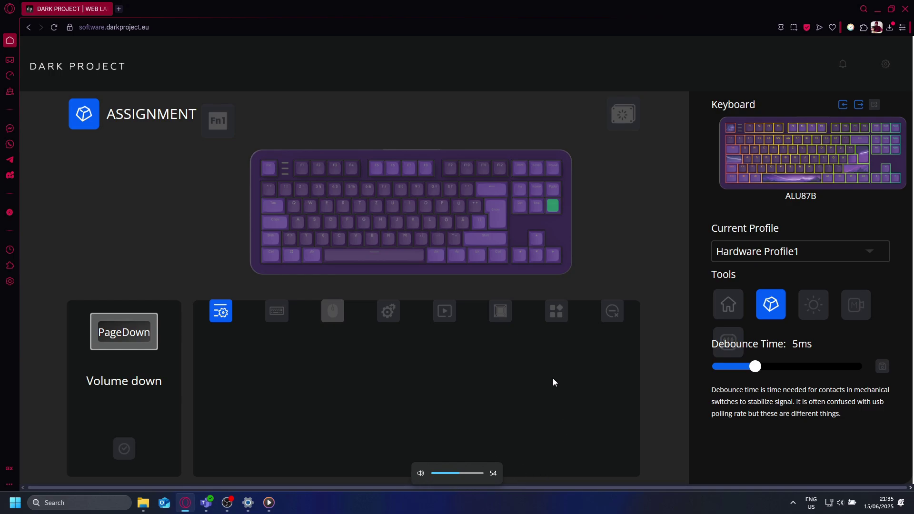
left_click(553, 168)
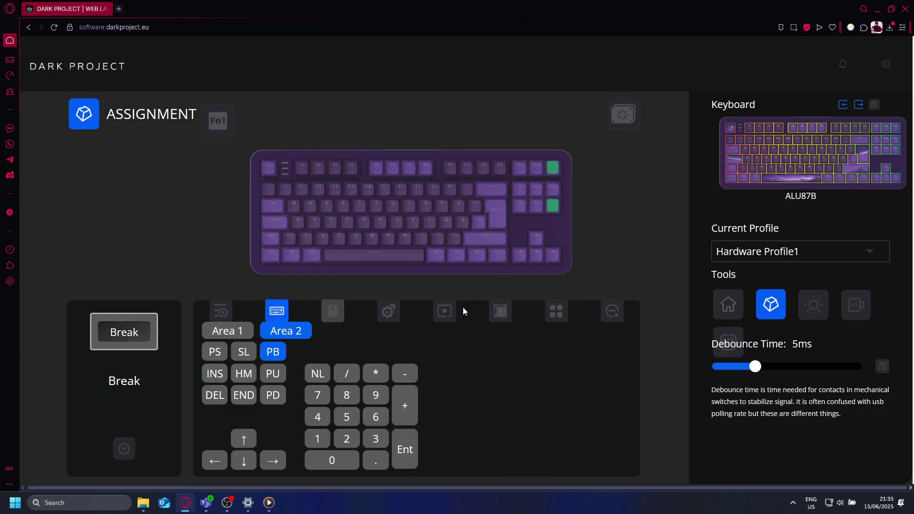
Step: Assign the Break key the Alt+F4 combination and save
left_click(497, 314)
left_click(216, 337)
left_click(238, 451)
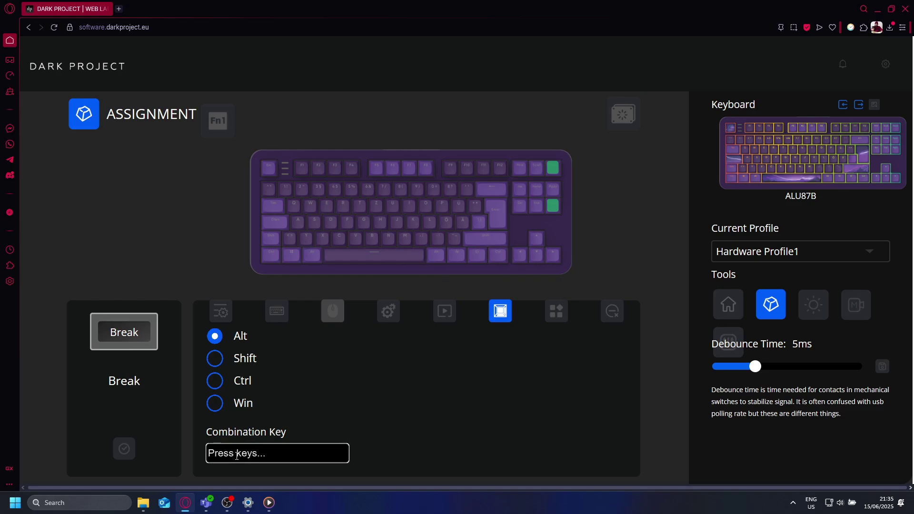
key("F4")
left_click(124, 448)
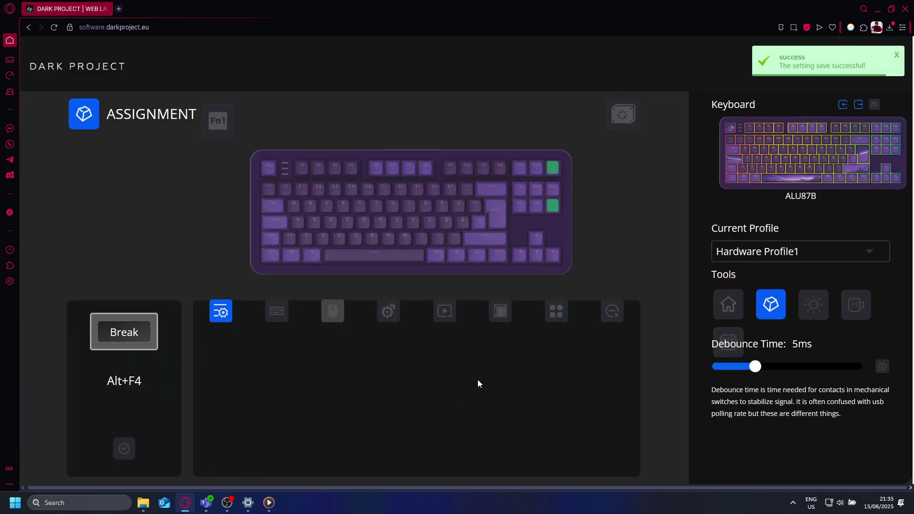
Step: Assign Macro 1 to the PageUp key and save
left_click(553, 189)
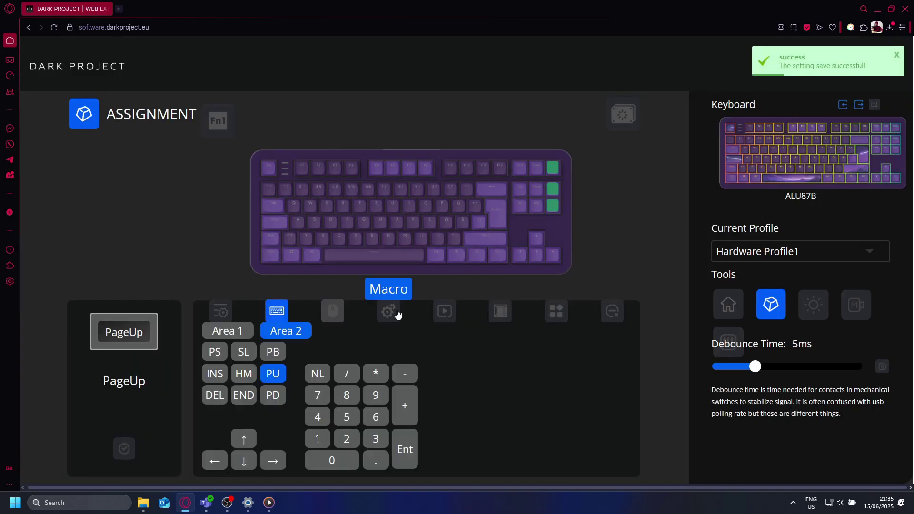
left_click(380, 319)
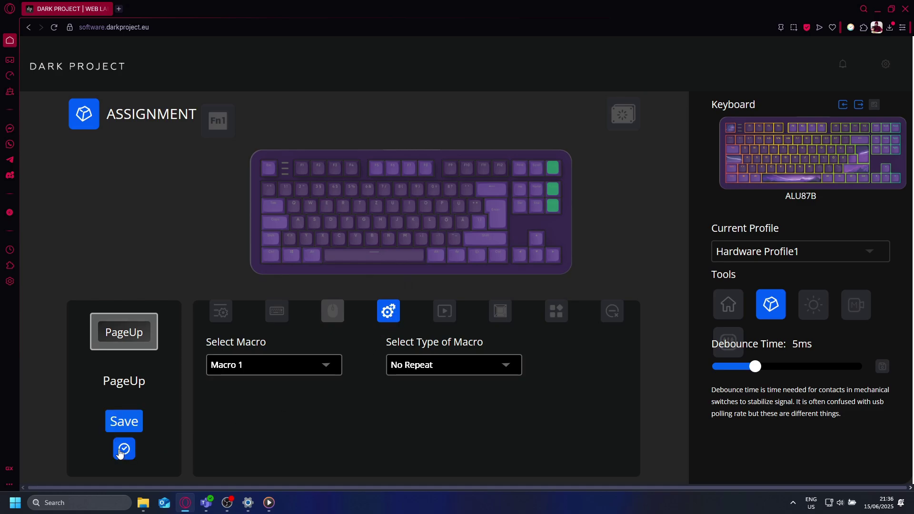
left_click(119, 451)
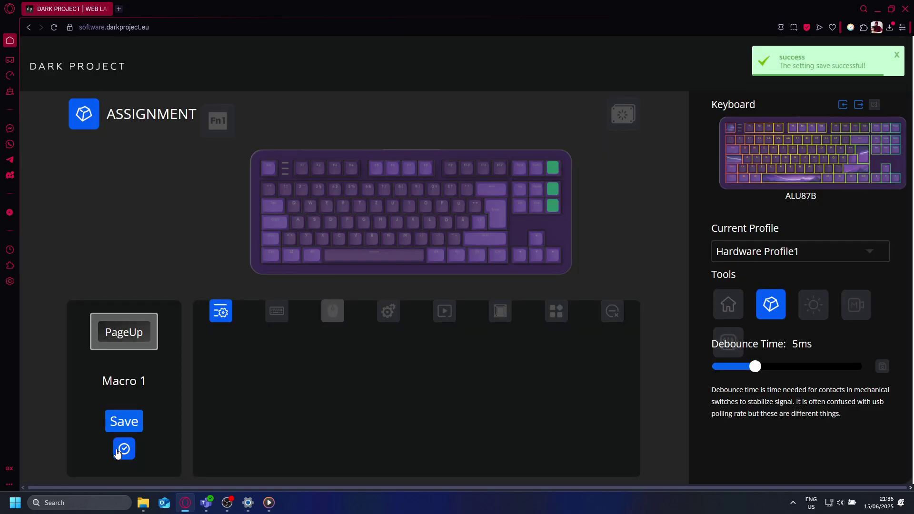
Step: Play the PageUp macro in the address bar, cancelling the Alt+F4 leave-site prompt
left_click(435, 27)
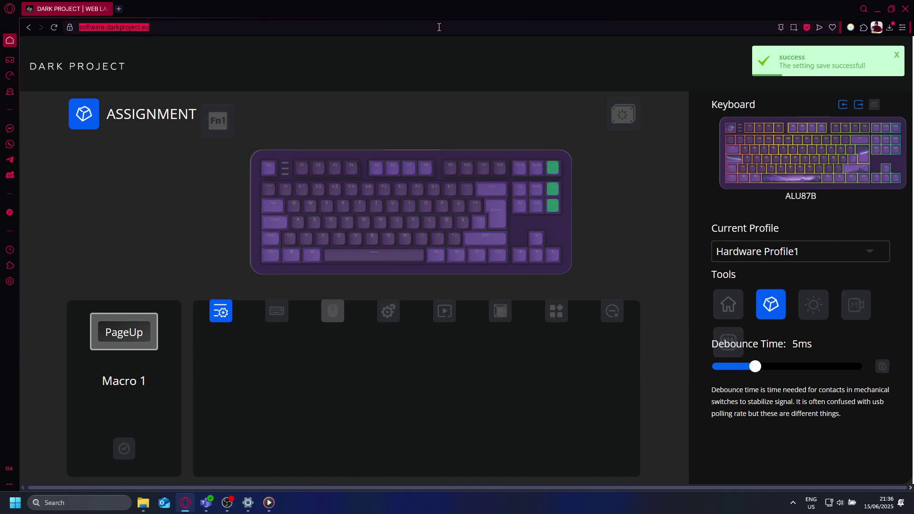
key("Return")
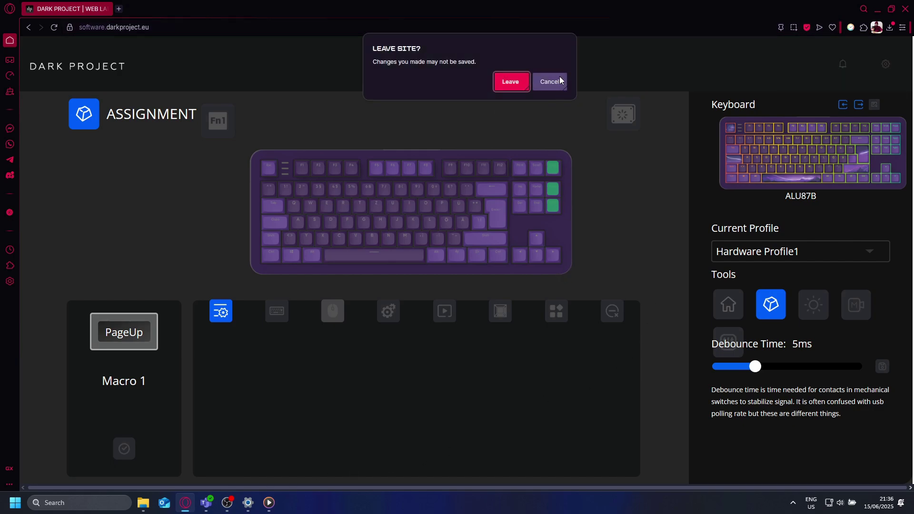
left_click(552, 82)
type("i A")
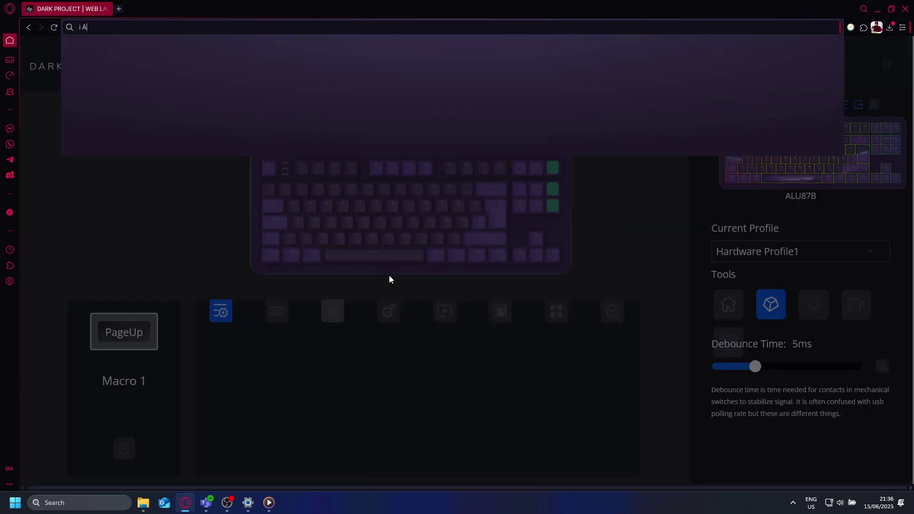
type("M THE ONE WHO KNOCKS")
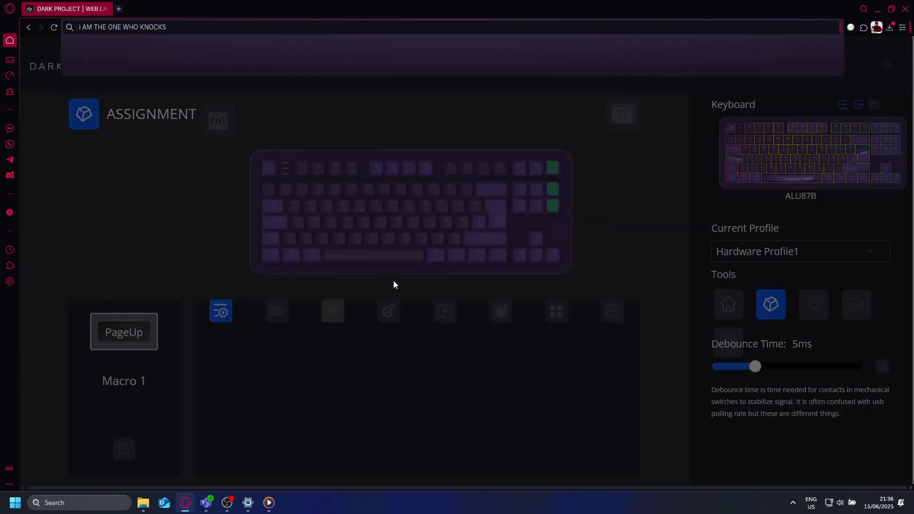
key("Escape")
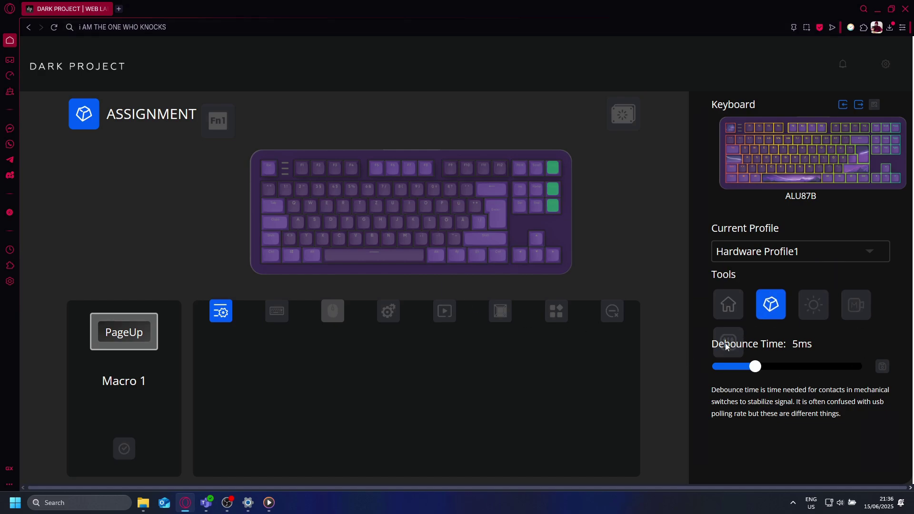
Step: Try 1 ms debounce, then restore it to 5 ms and save
mouse_move(756, 366)
left_mouse_down()
mouse_move(714, 367)
mouse_move(836, 367)
mouse_move(715, 369)
left_mouse_up()
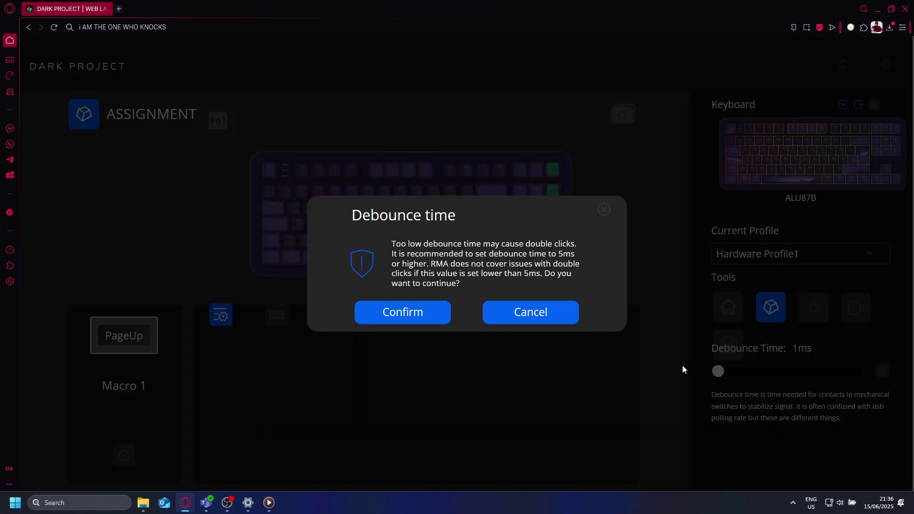
left_click(403, 318)
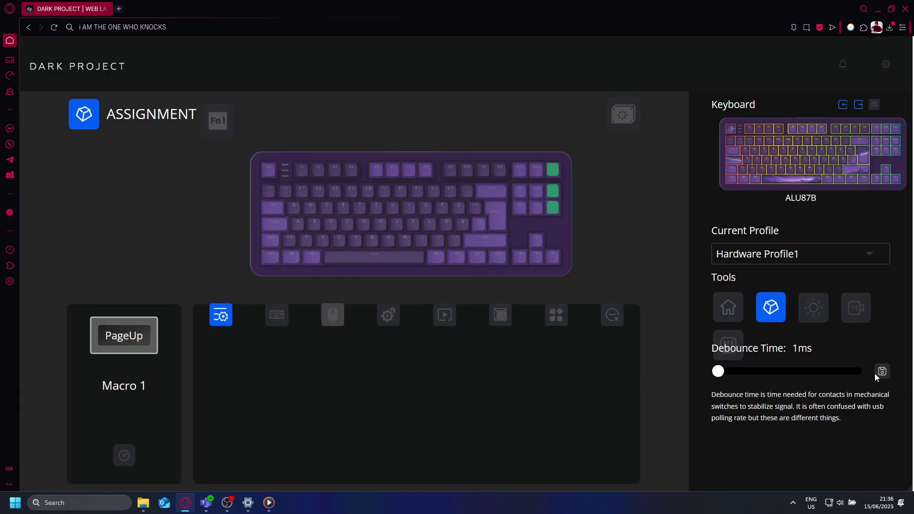
left_click_drag(718, 372, 755, 374)
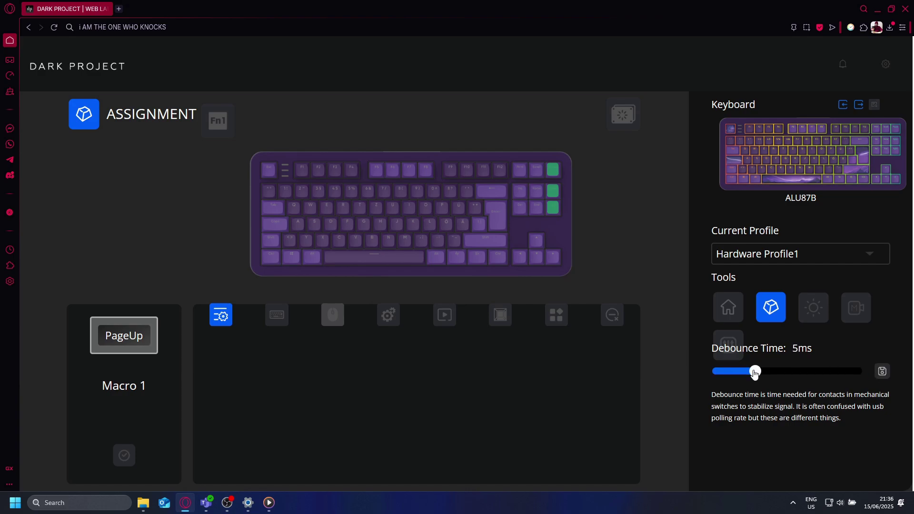
left_click(882, 372)
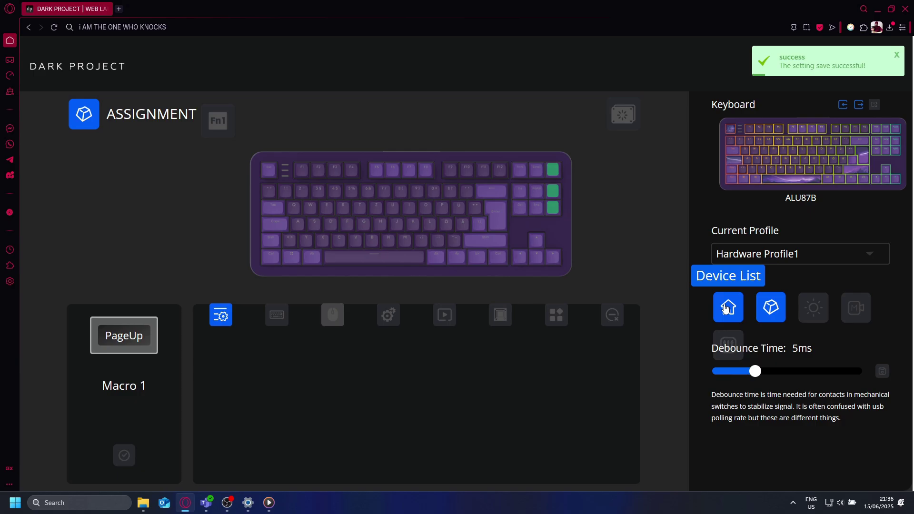
left_click(727, 307)
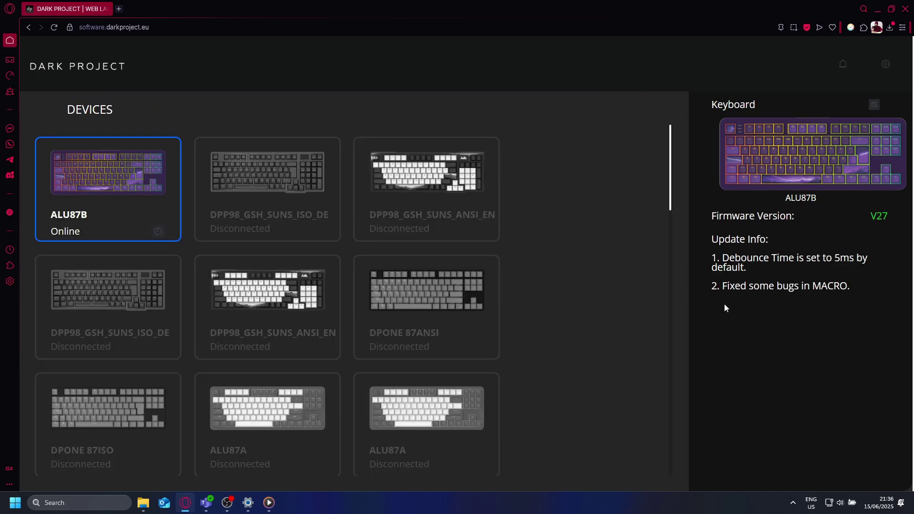